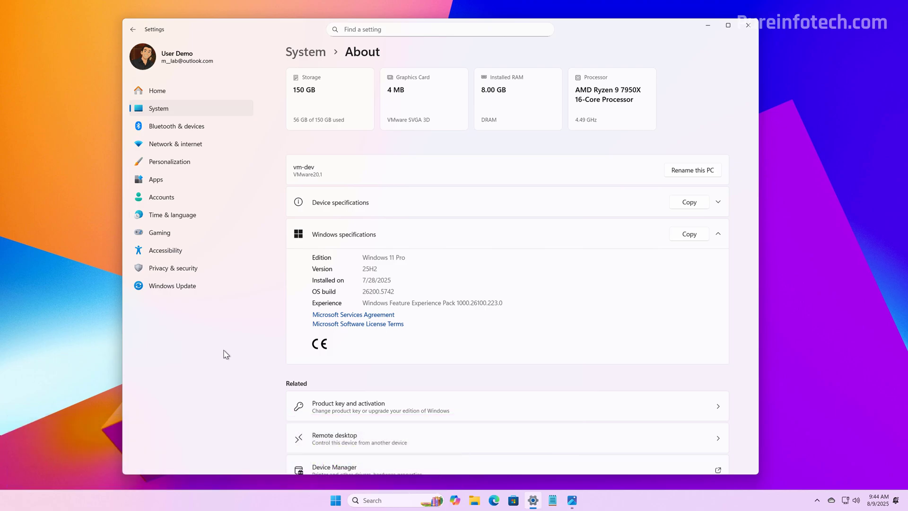
# Go to Time & language > Date & time and collapse the automatic time zone row
pyautogui.click(173, 217)
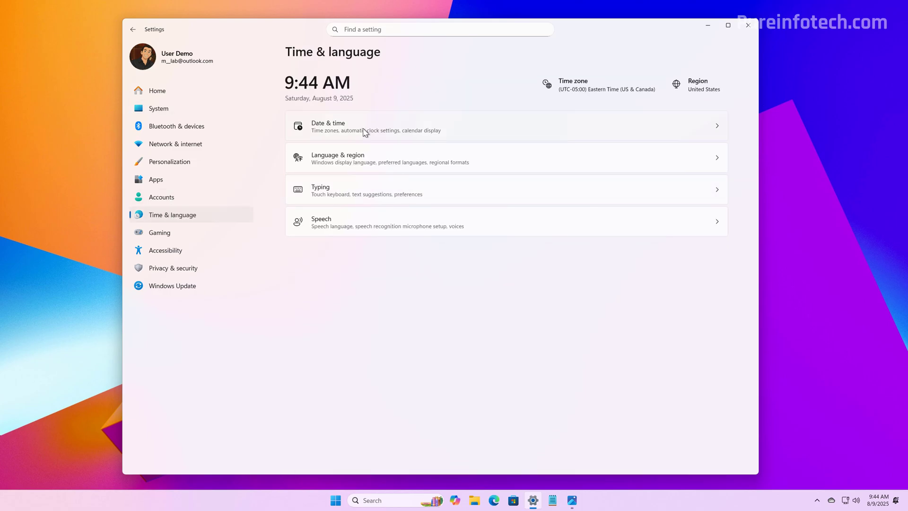
pyautogui.click(366, 132)
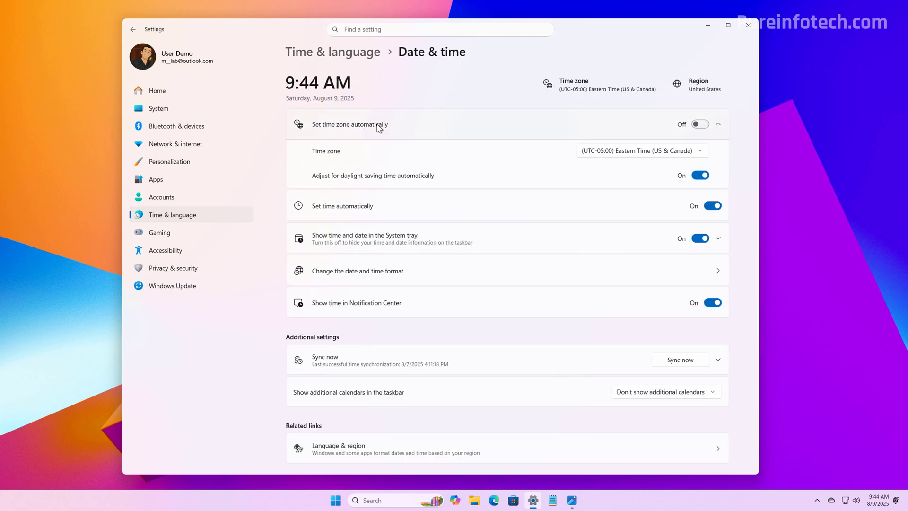
pyautogui.click(378, 128)
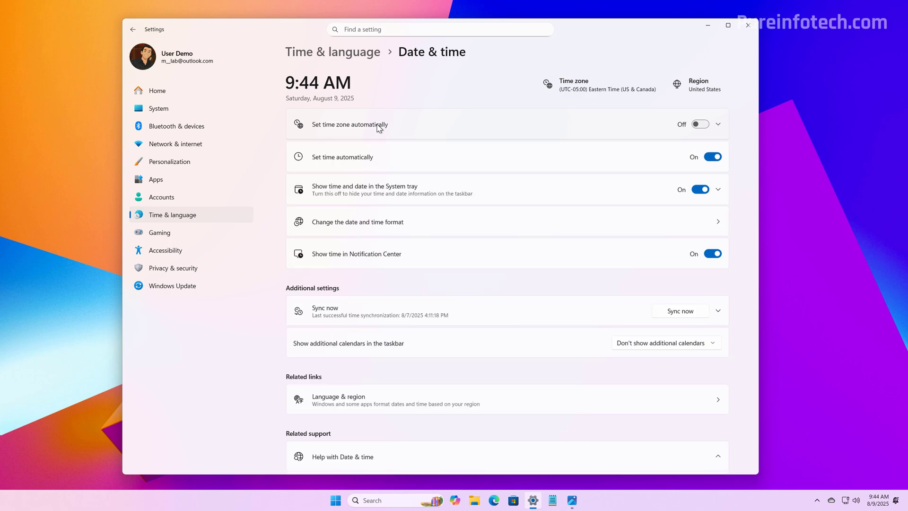
# Expand the system tray time options and review the Hawaii settings of Additional clock 1
pyautogui.click(389, 191)
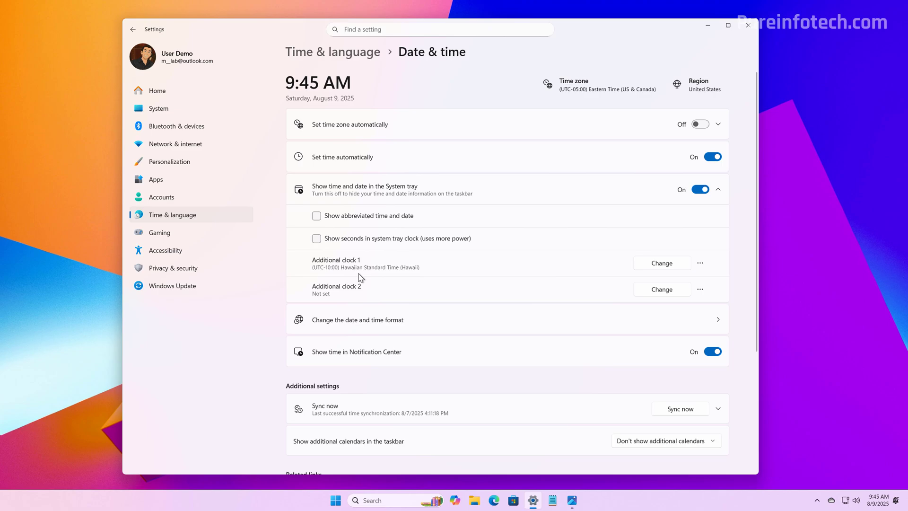
pyautogui.click(672, 264)
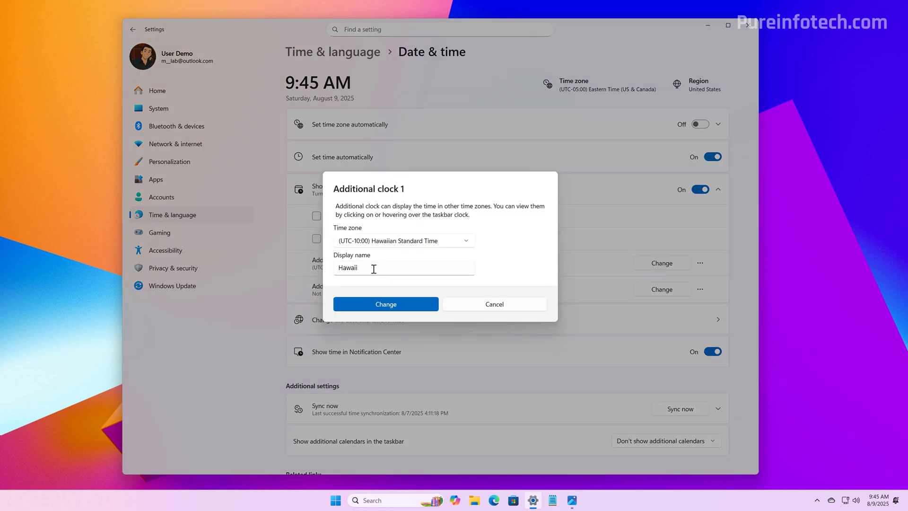
pyautogui.click(398, 304)
pyautogui.click(700, 263)
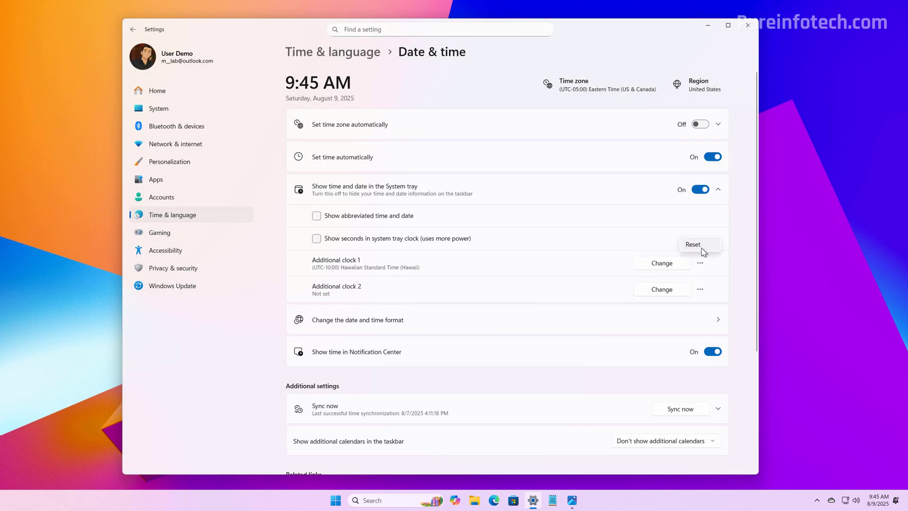
pyautogui.click(751, 273)
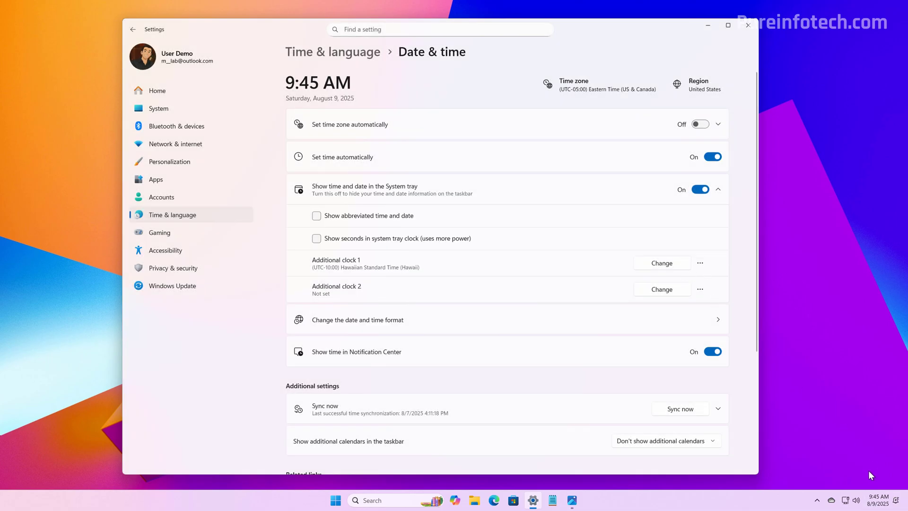
# Check the Hawaii time in the taskbar calendar, then reset Additional clock 1 to Not set
pyautogui.moveTo(884, 503)
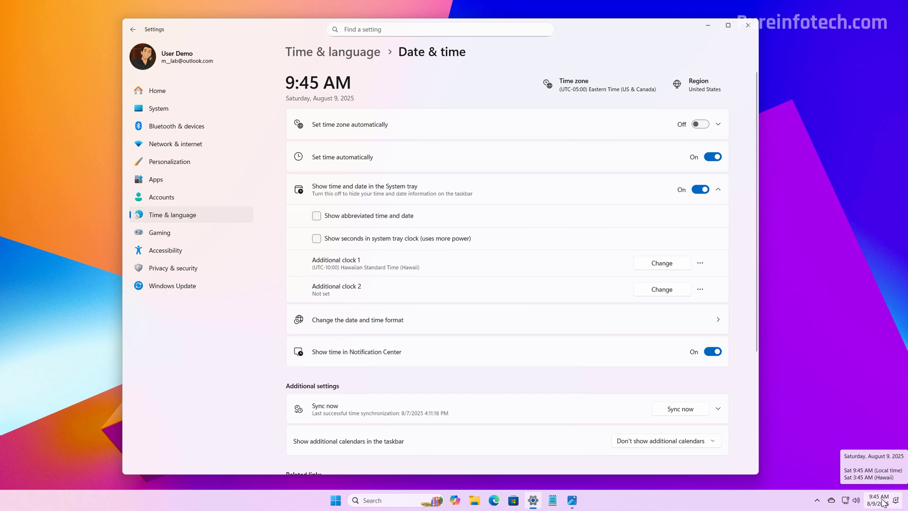
pyautogui.click(884, 503)
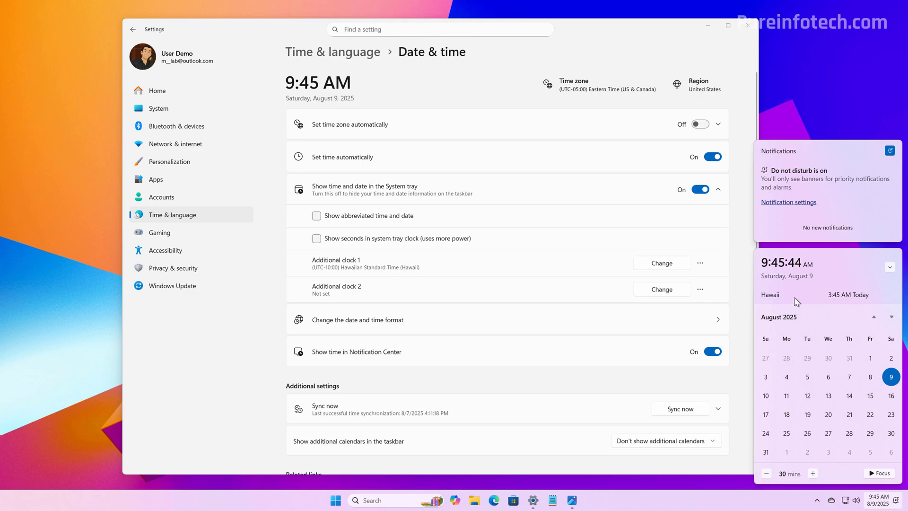
pyautogui.click(700, 263)
pyautogui.click(694, 270)
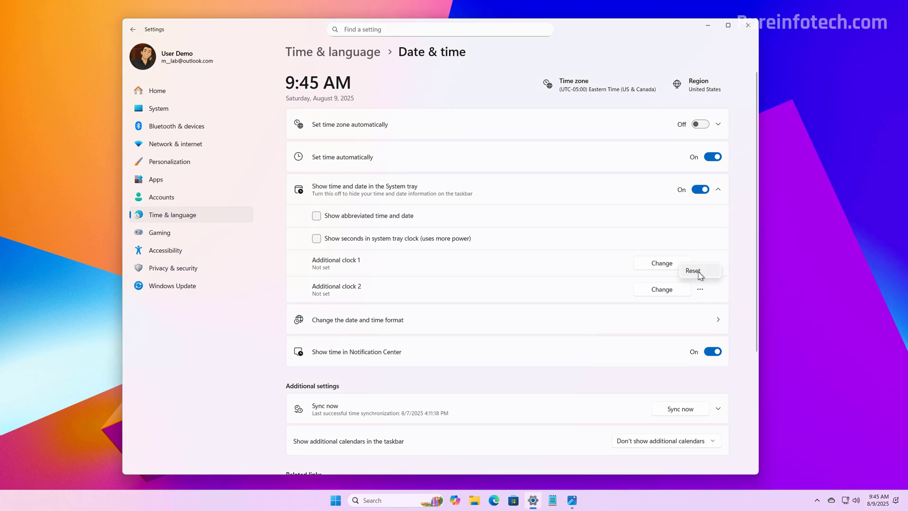
pyautogui.scroll(-4, 494, 386)
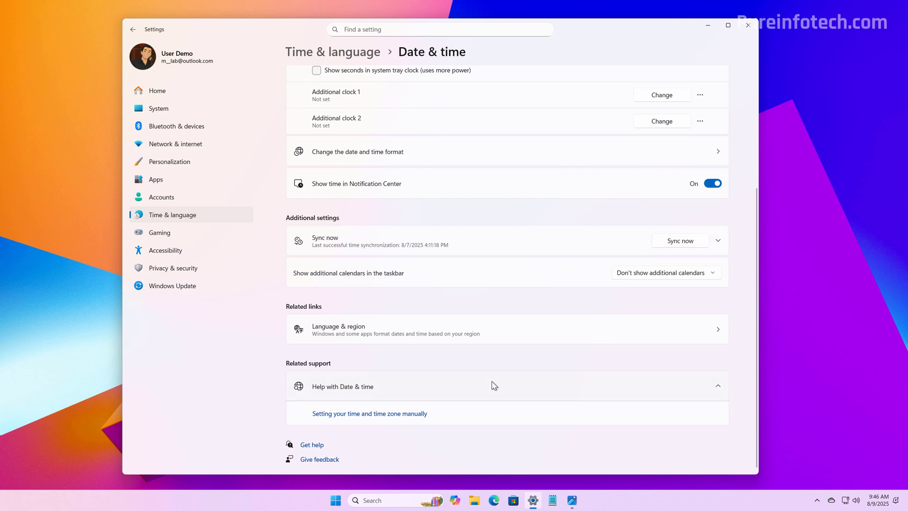
pyautogui.click(400, 243)
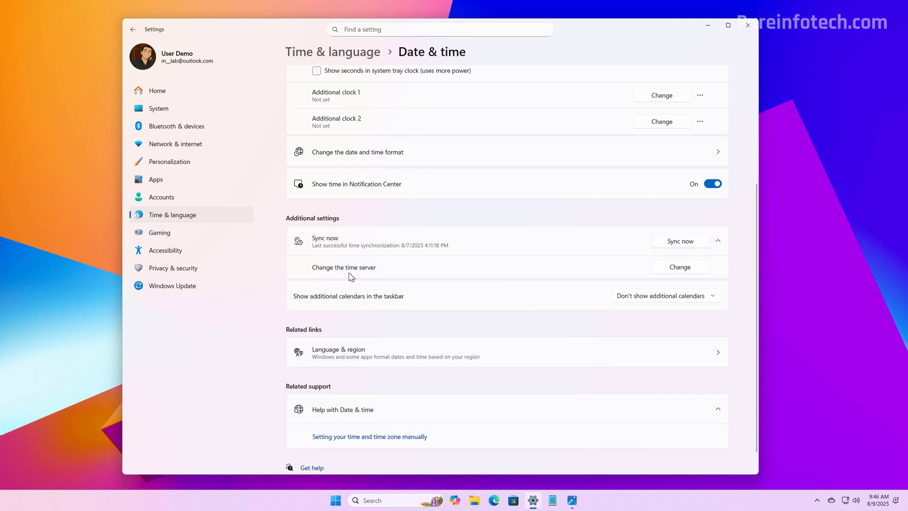
pyautogui.click(680, 267)
pyautogui.write('123')
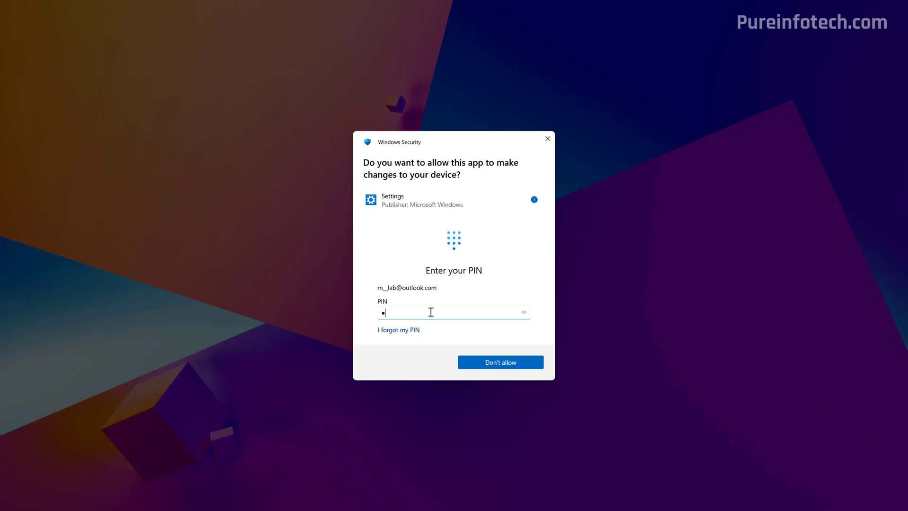
pyautogui.write('4')
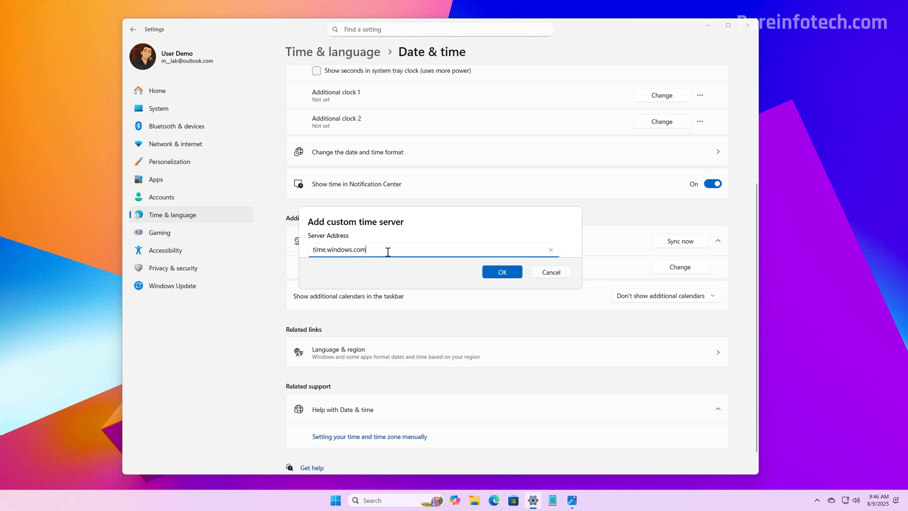
pyautogui.doubleClick(341, 252)
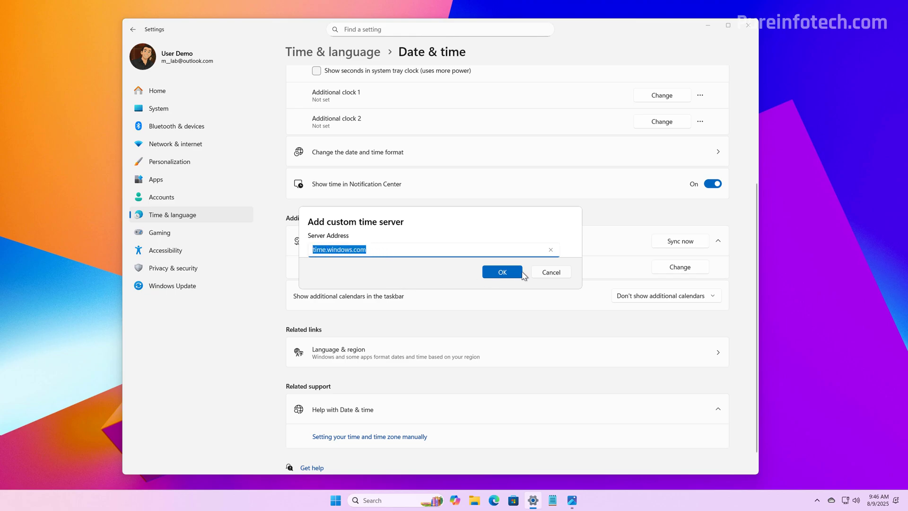
pyautogui.click(549, 273)
pyautogui.scroll(3, 361, 278)
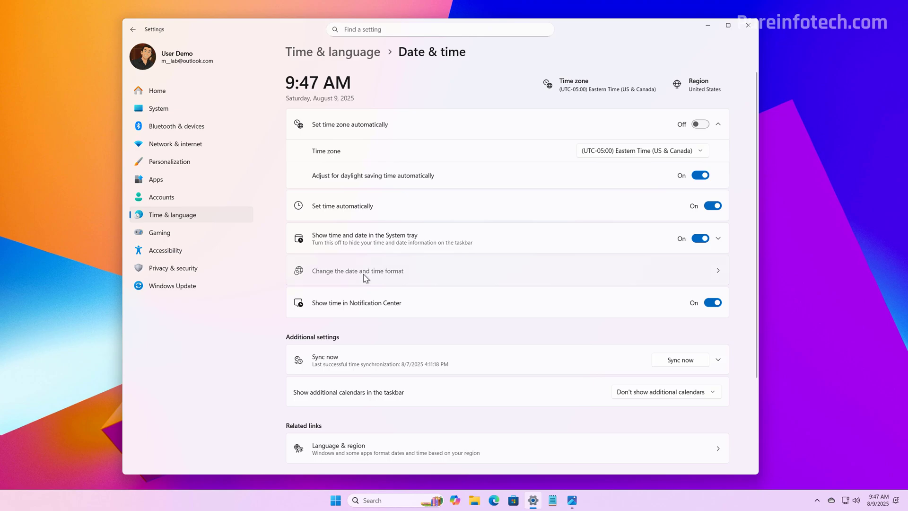
# On the Format page, clear the AM and PM symbol fields, then cancel, keeping AM and PM
pyautogui.click(365, 274)
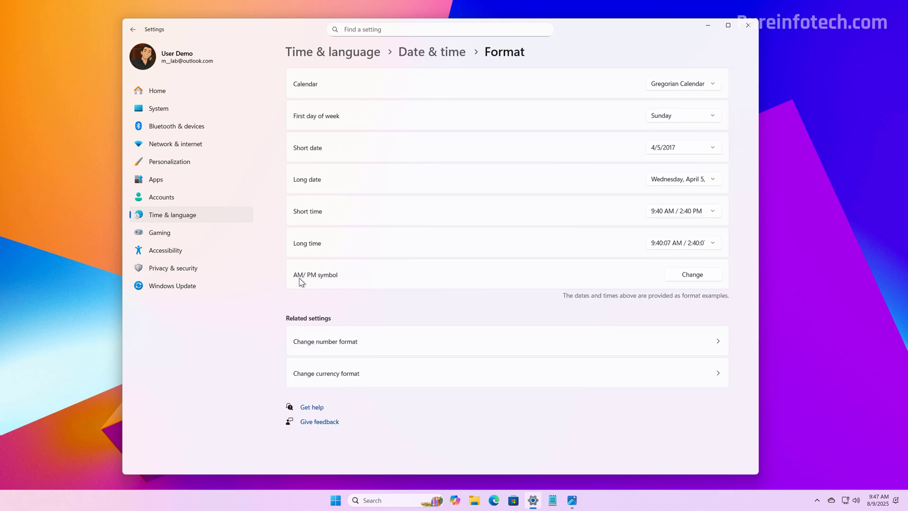
pyautogui.click(695, 276)
pyautogui.doubleClick(477, 228)
pyautogui.click(524, 227)
pyautogui.doubleClick(481, 246)
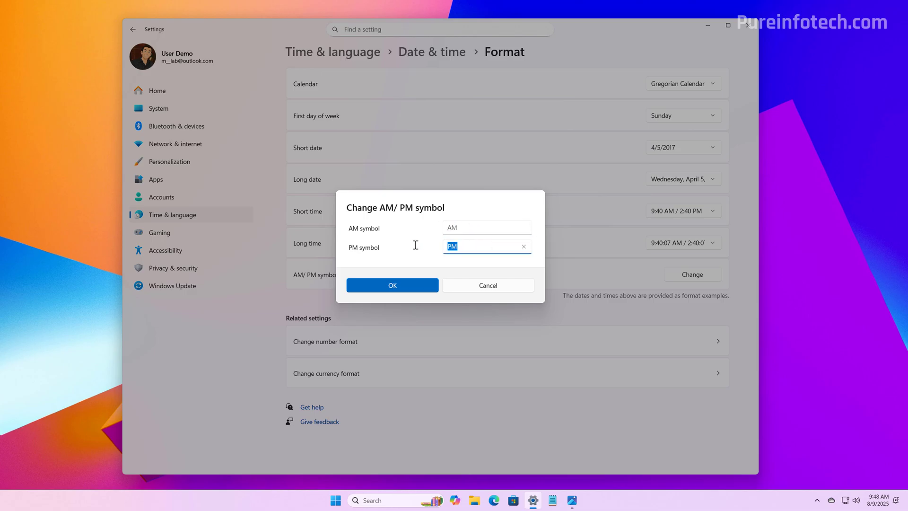
pyautogui.click(524, 247)
pyautogui.click(498, 287)
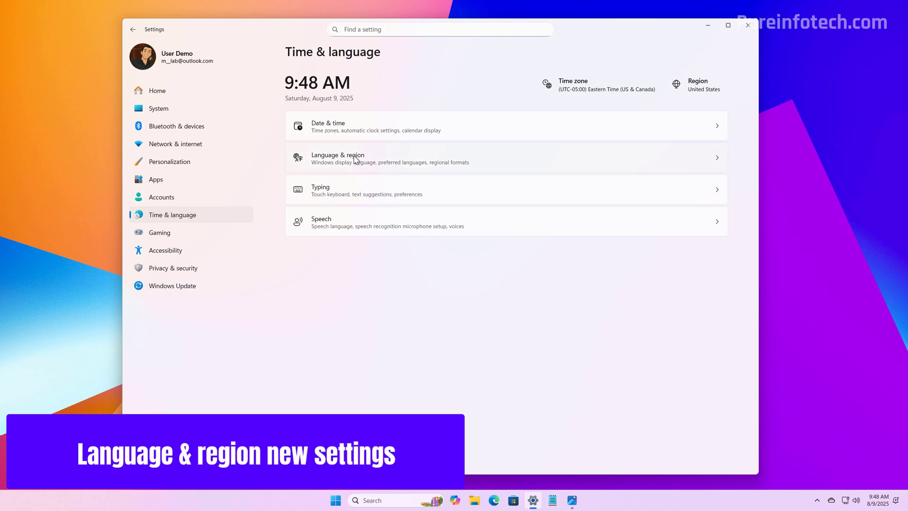
# In Language & region, review the Regional format's Number format and Currency format pages
pyautogui.click(355, 160)
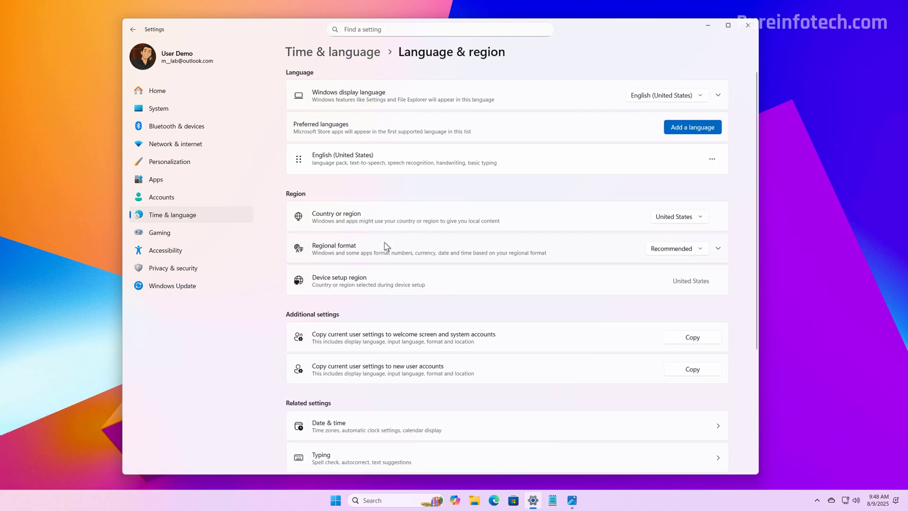
pyautogui.click(362, 251)
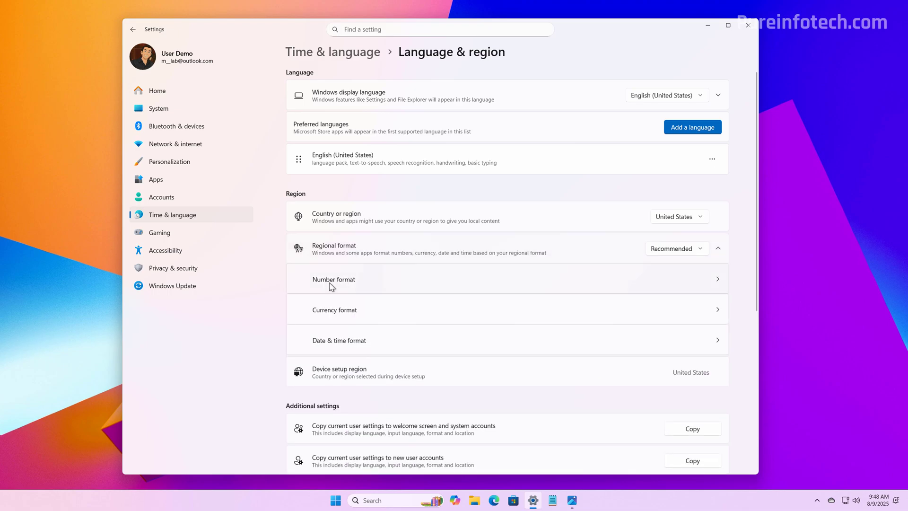
pyautogui.click(331, 280)
pyautogui.scroll(-1, 414, 258)
pyautogui.scroll(1, 416, 257)
pyautogui.click(133, 29)
pyautogui.click(366, 316)
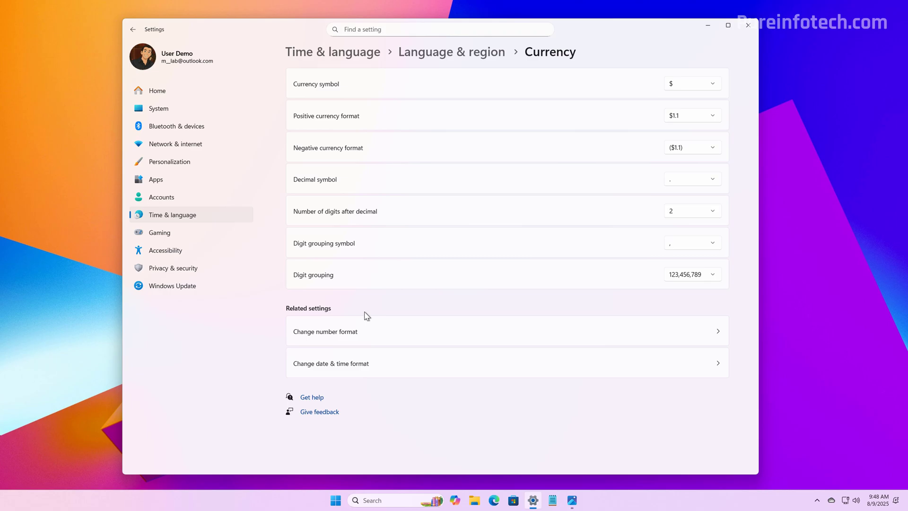
pyautogui.hotkey('alt', 'Left')
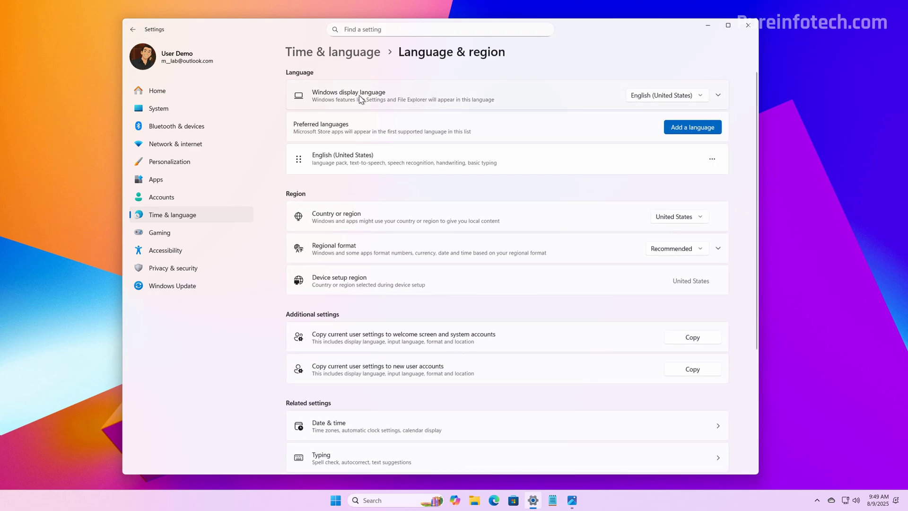
# Expand Windows display language and try the Beta Unicode UTF-8 toggle, entering the account PIN
pyautogui.click(361, 98)
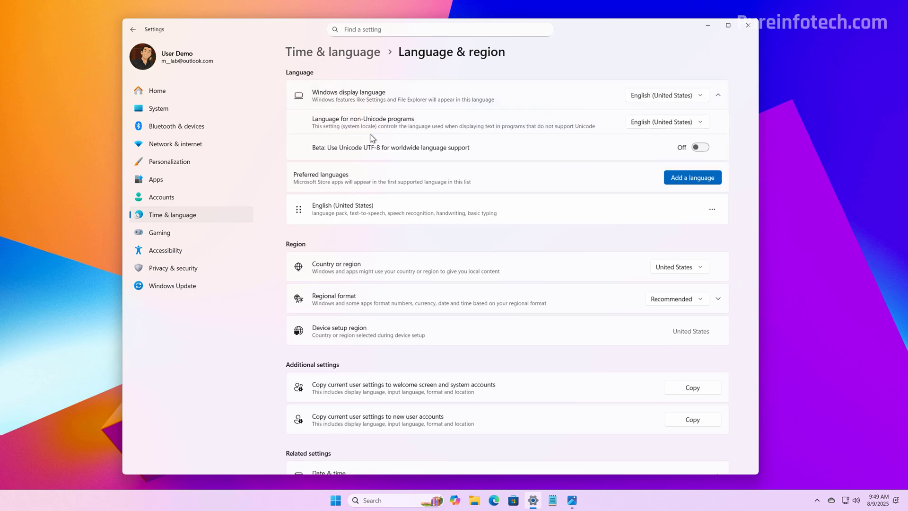
pyautogui.click(700, 147)
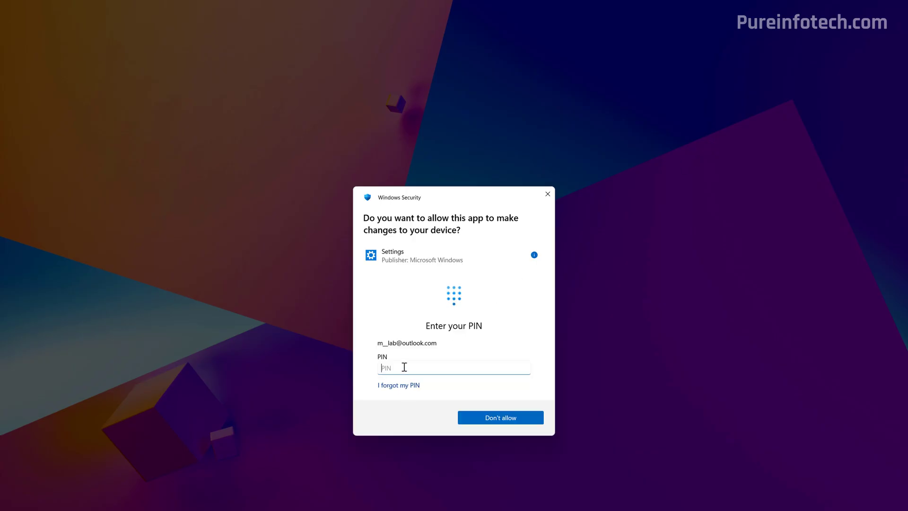
pyautogui.write('1234')
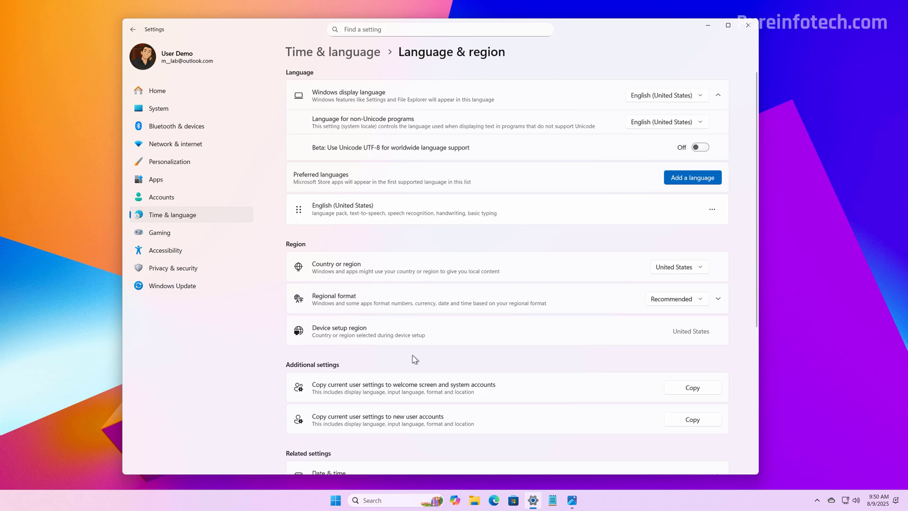
pyautogui.scroll(-3, 413, 358)
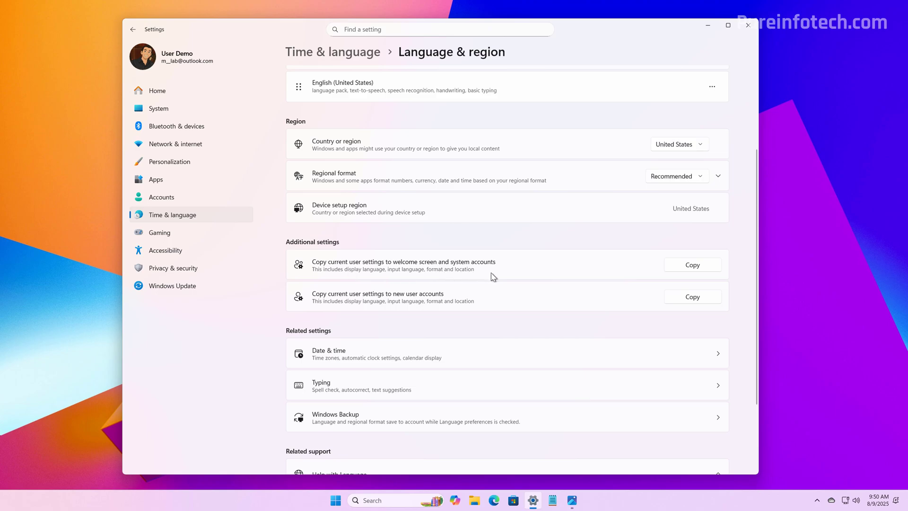
# Copy current user settings to the welcome screen and system accounts, entering the account PIN
pyautogui.click(696, 265)
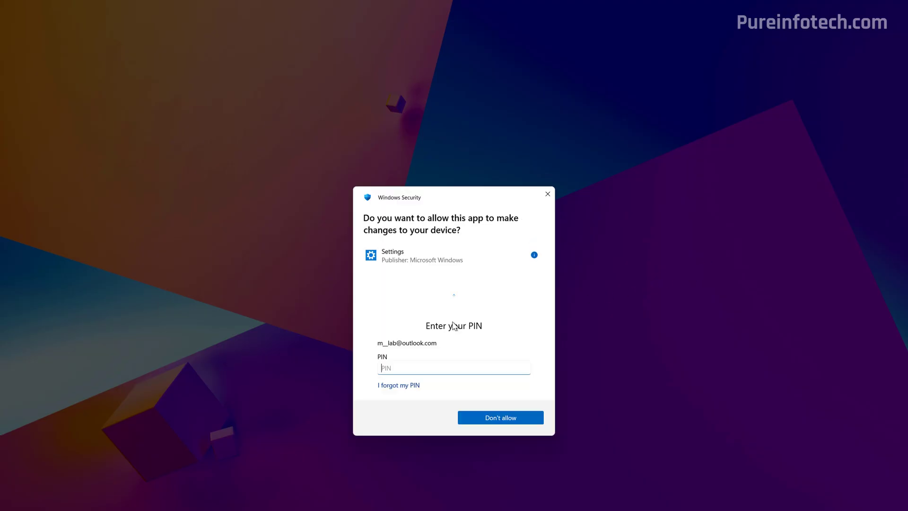
pyautogui.write('1234')
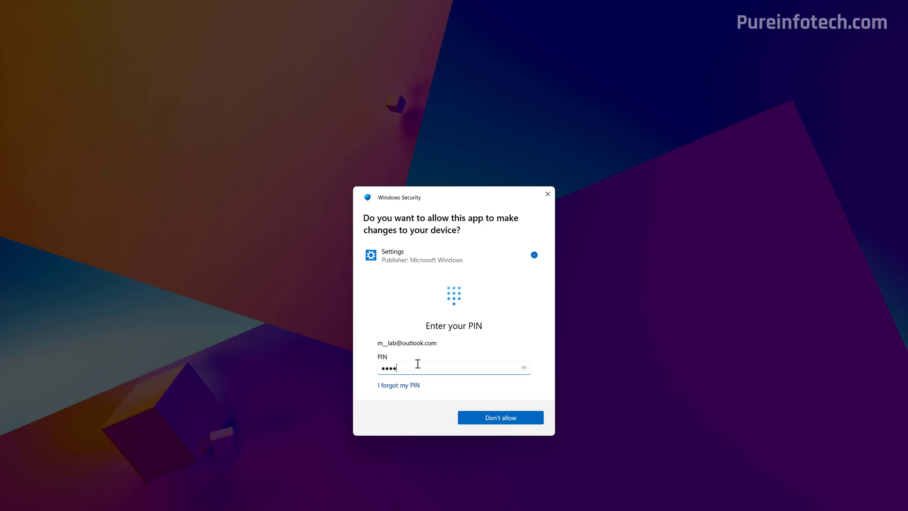